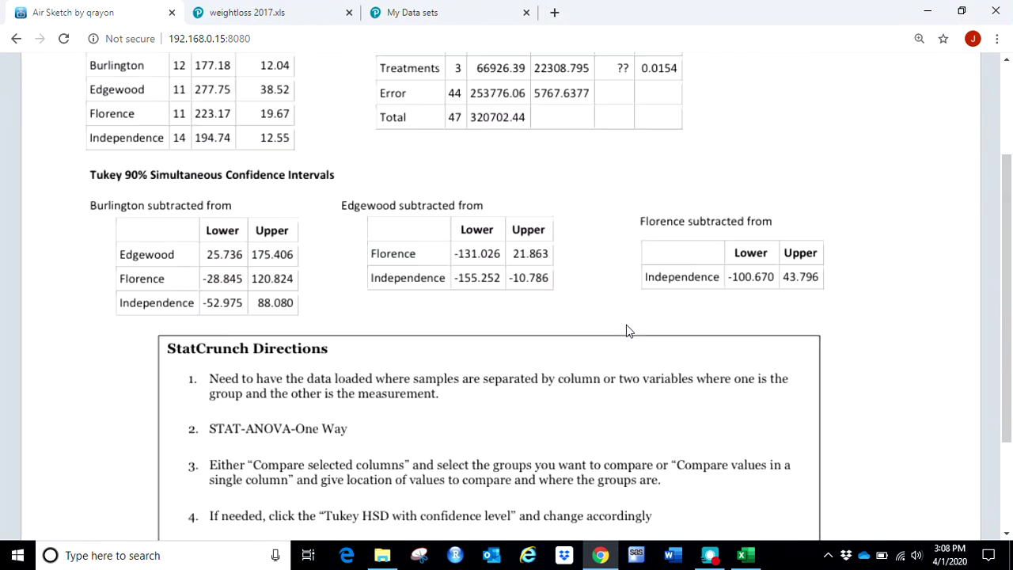
# Step: Read the StatCrunch directions in the notes and view the weightloss 2017.xls data set, which stores each group in its own column
pyautogui.scroll(-2, 234, 317)
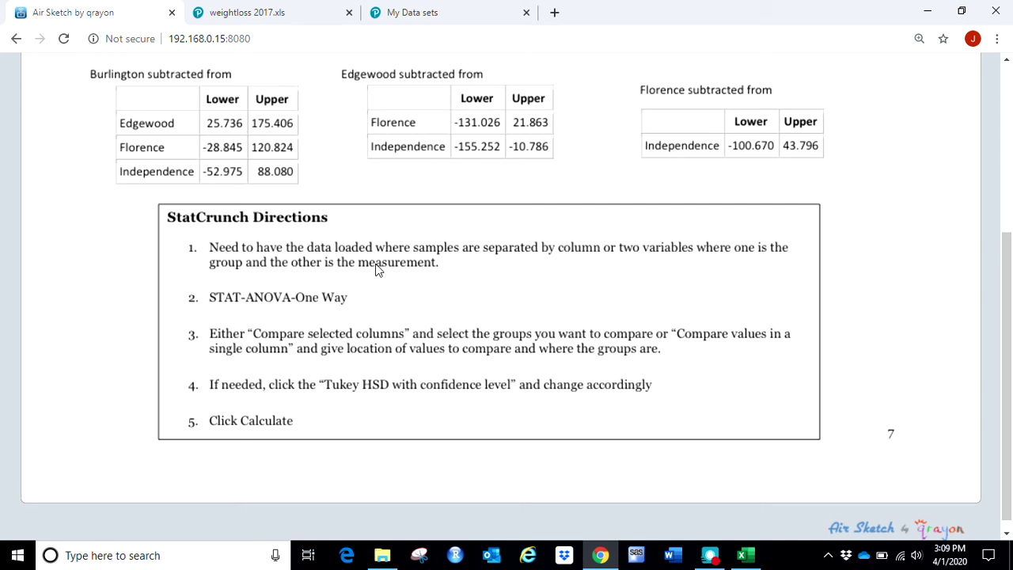
pyautogui.click(265, 12)
pyautogui.click(485, 319)
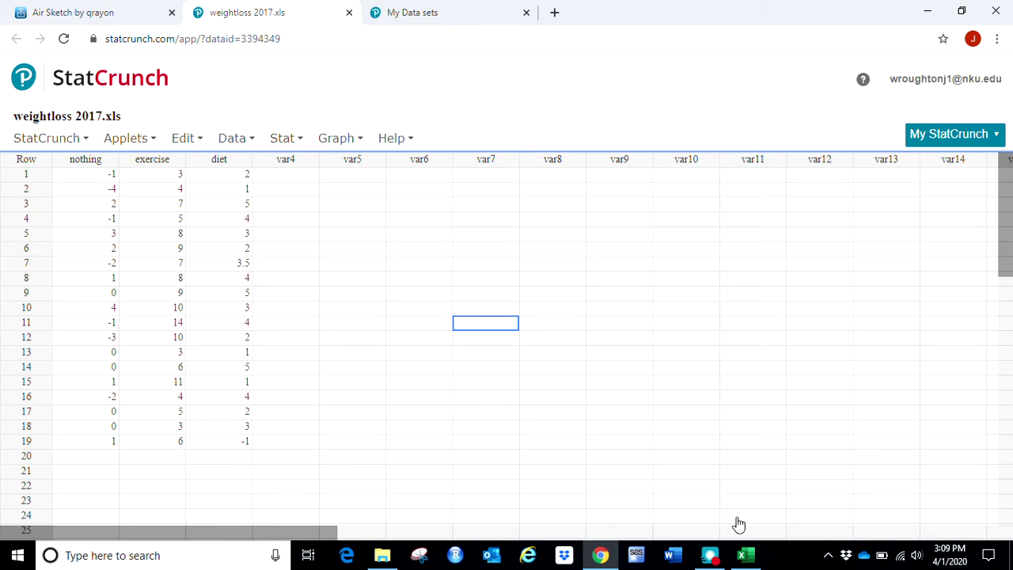
# Step: Switch to the houses new workbook in Excel and examine how the Area and Price columns hold the groups and measurements
pyautogui.moveTo(750, 558)
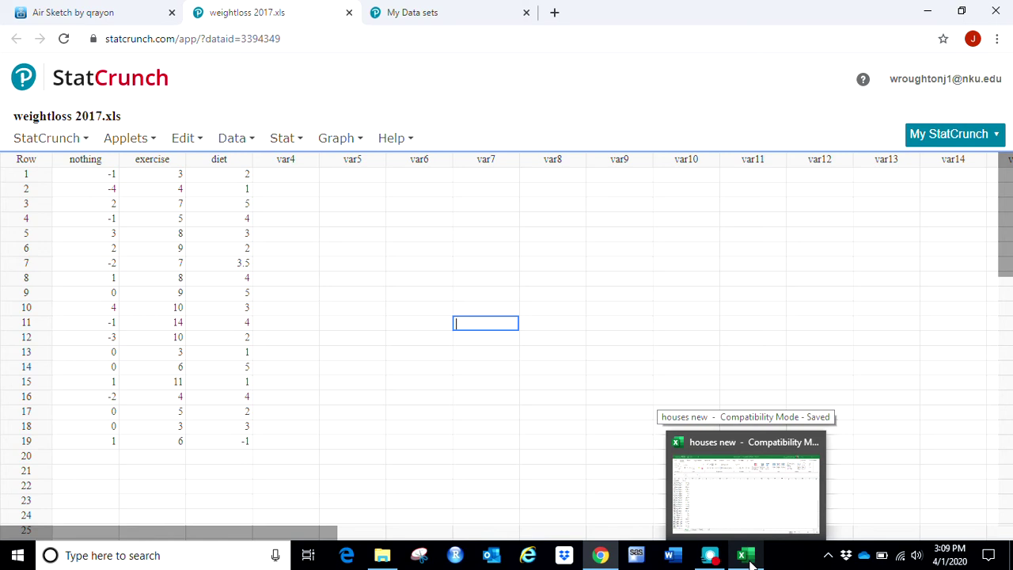
pyautogui.click(738, 506)
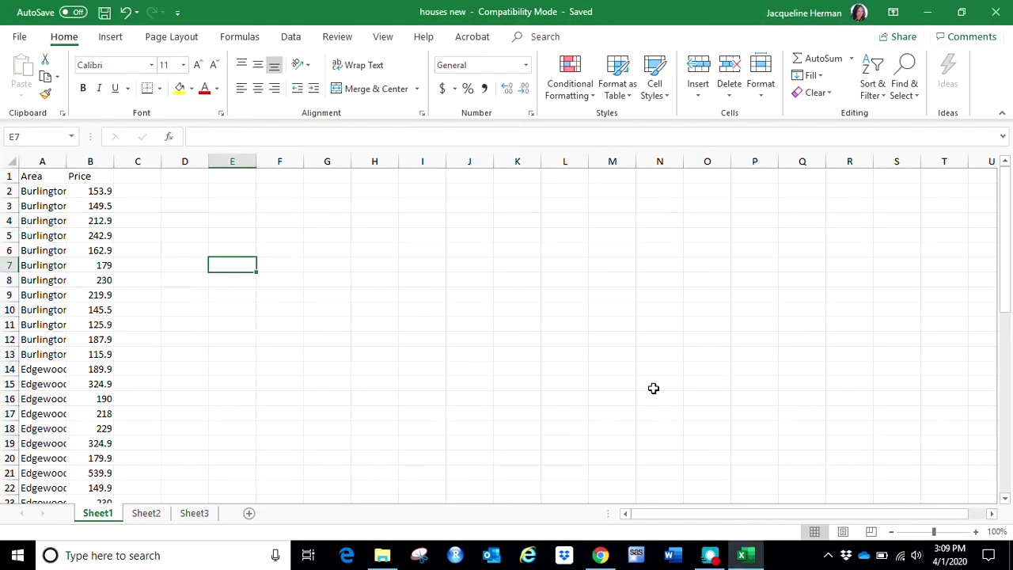
pyautogui.click(1005, 272)
pyautogui.click(46, 176)
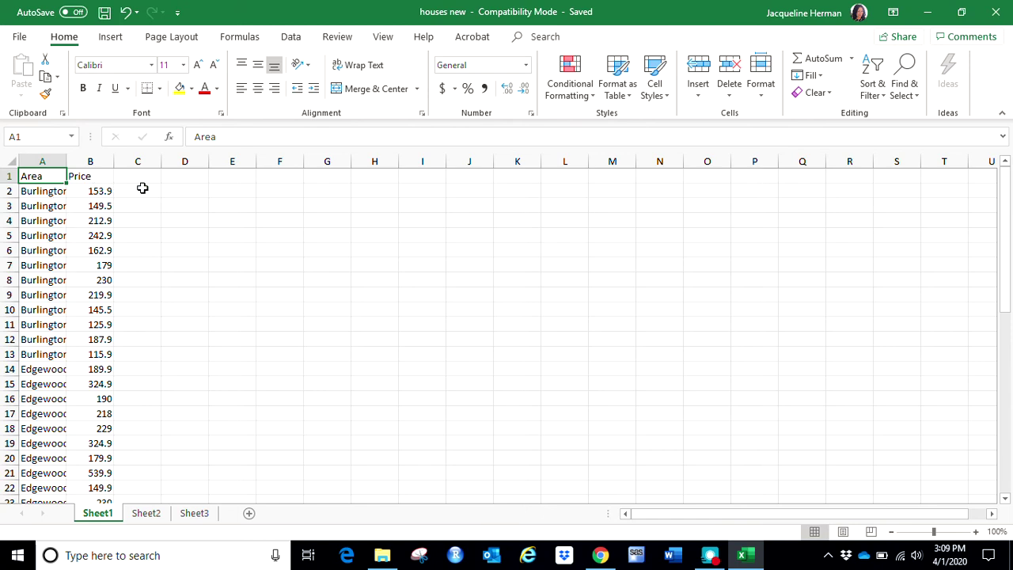
# Step: Enter the column headers Group in cell G1 and Weightloss in cell H1
pyautogui.click(329, 176)
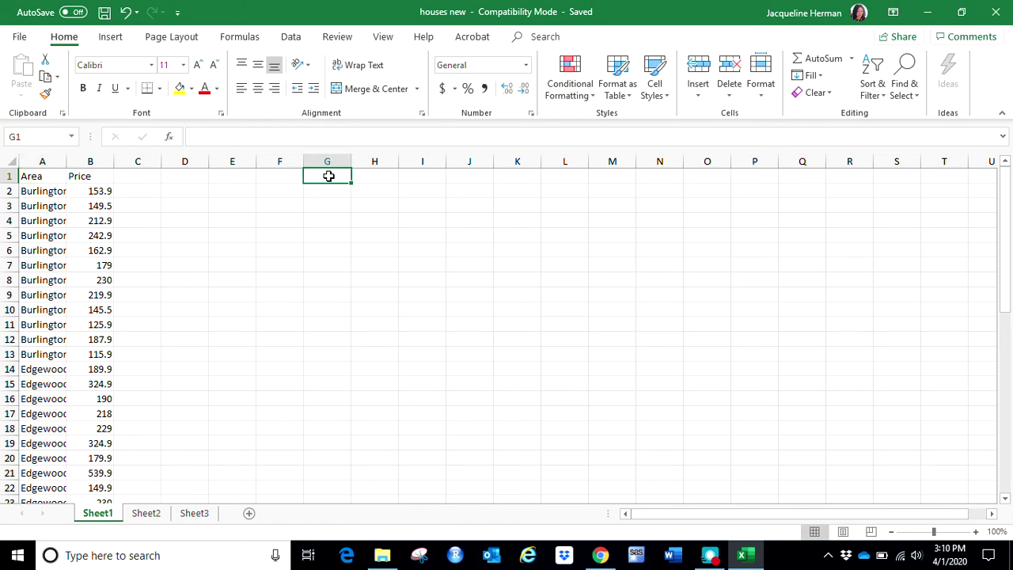
pyautogui.write('Group')
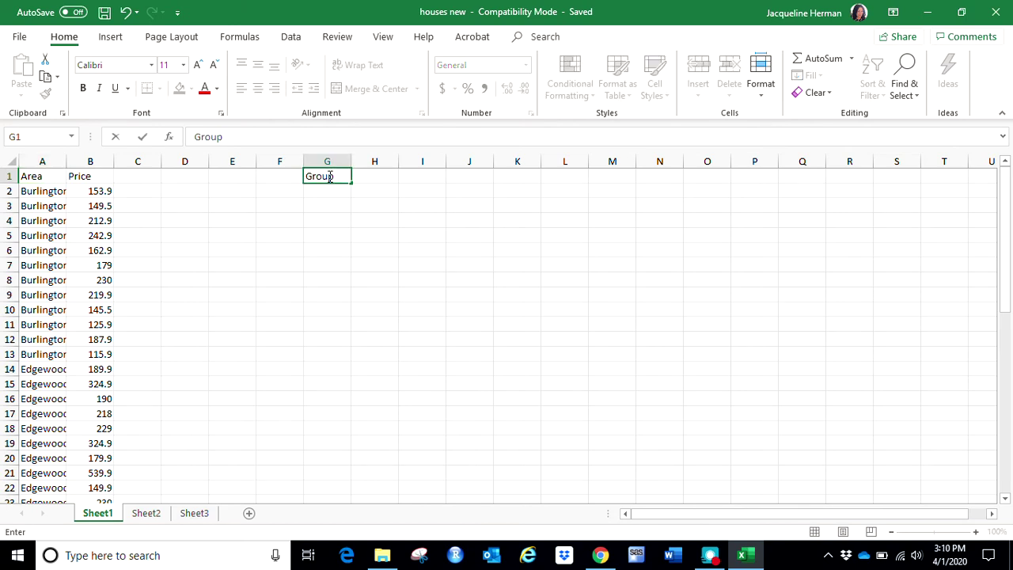
pyautogui.press('Tab')
pyautogui.write('Weightlos')
pyautogui.press('Return')
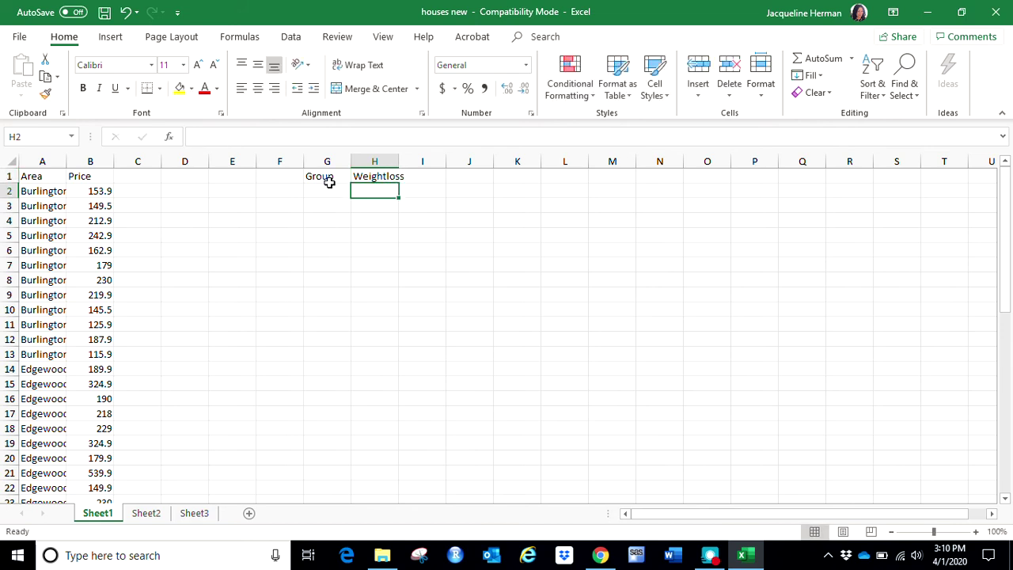
# Step: Fill two example rows under the Group and Weightloss headers: Nothing with 0 and Exercise with 2
pyautogui.click(326, 189)
pyautogui.write('Nothing')
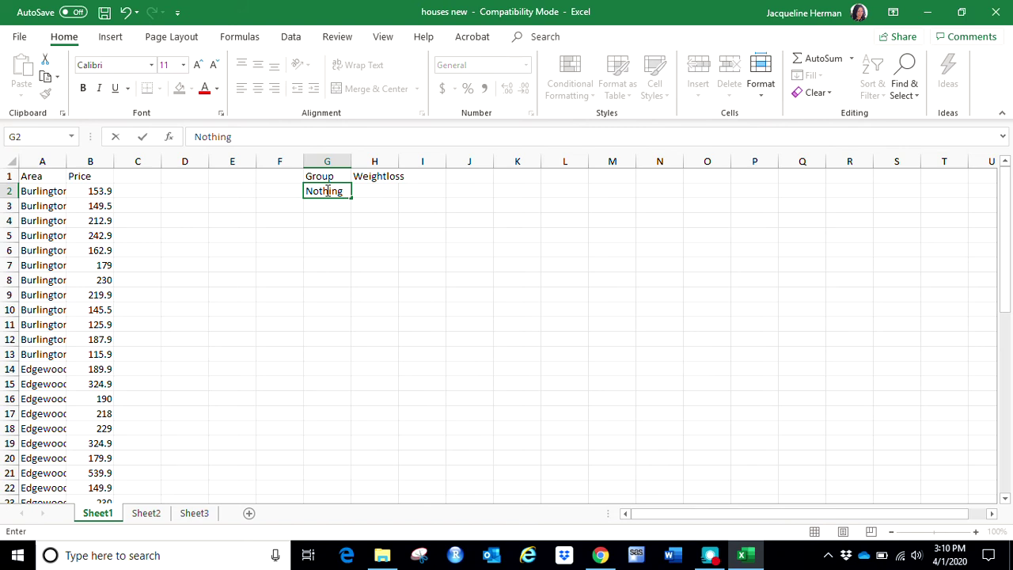
pyautogui.press('Tab')
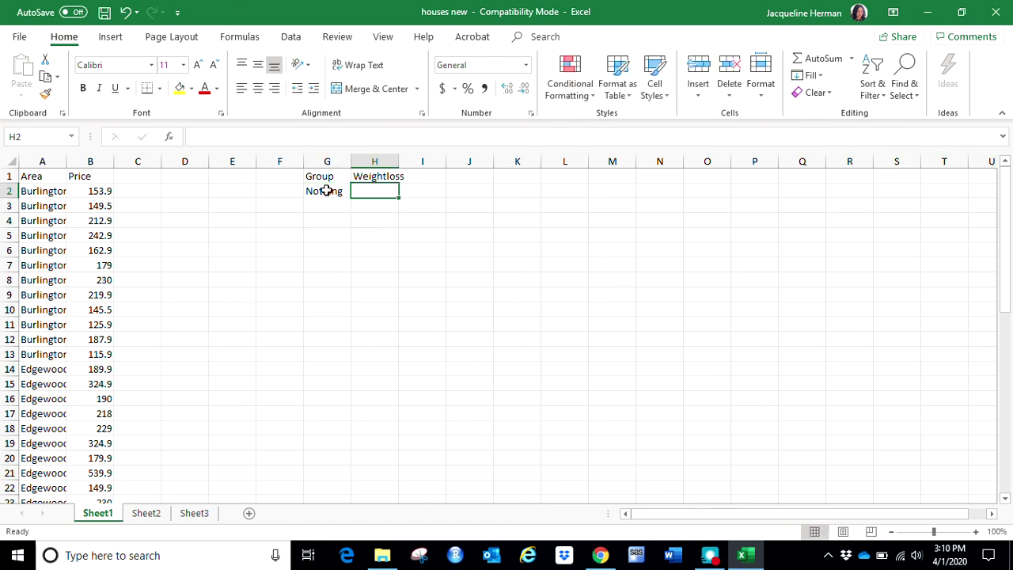
pyautogui.write('0')
pyautogui.click(323, 205)
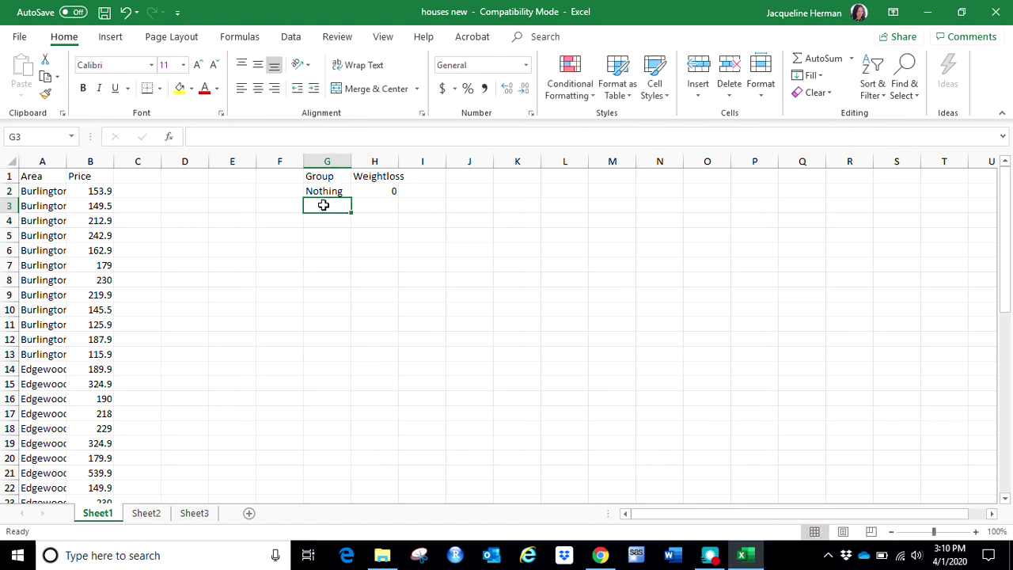
pyautogui.write('Exercise')
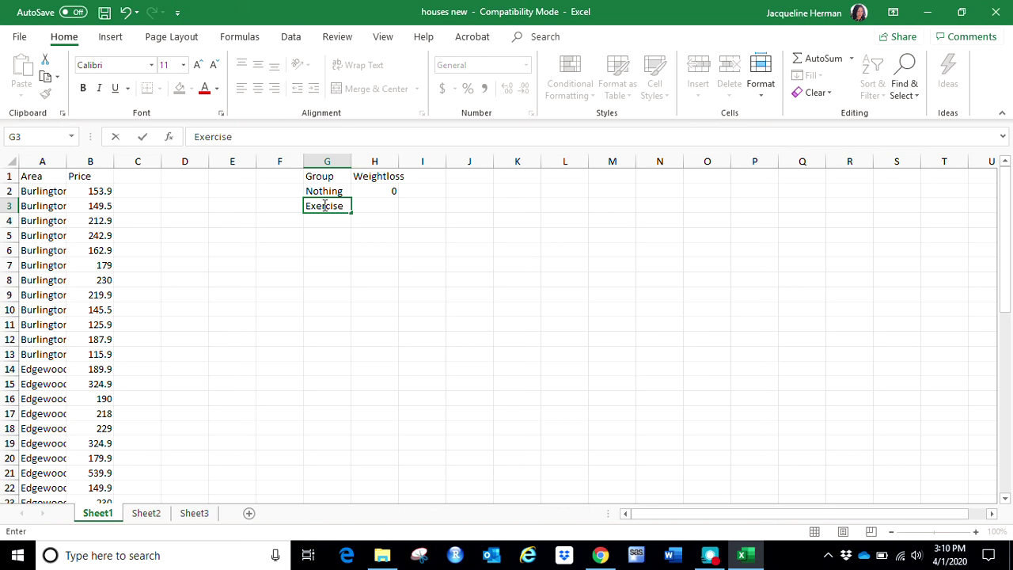
pyautogui.press('Tab')
pyautogui.write('2')
pyautogui.click(350, 251)
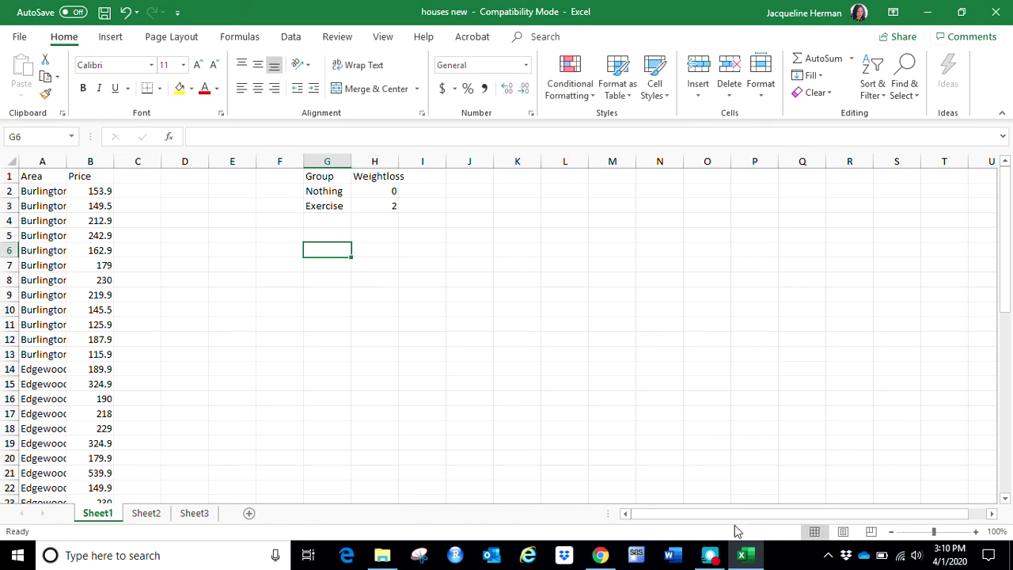
# Step: Switch to the browser and compare the separate-column weight loss data and the written directions with the two-column layout in Excel
pyautogui.click(601, 555)
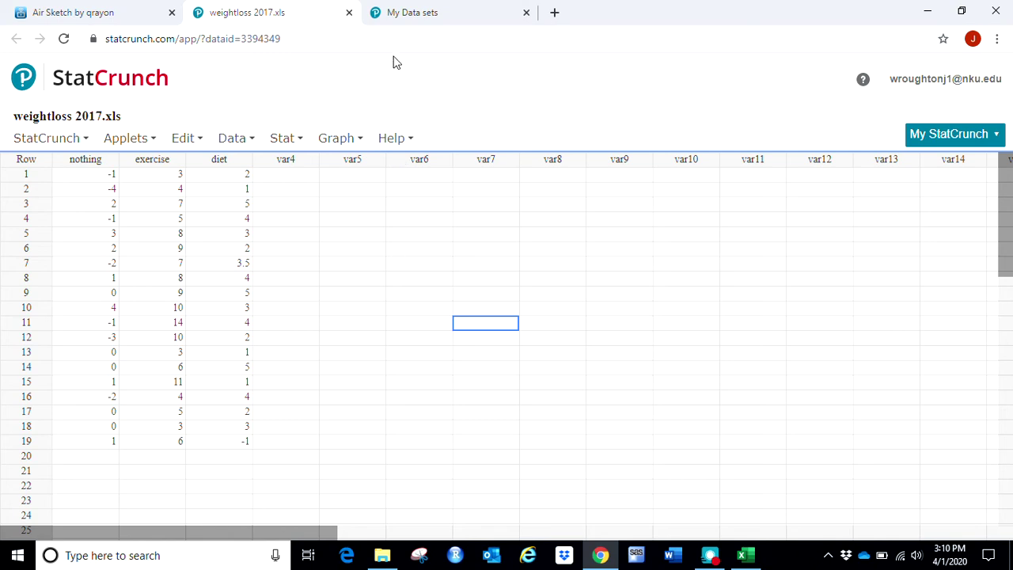
pyautogui.click(109, 8)
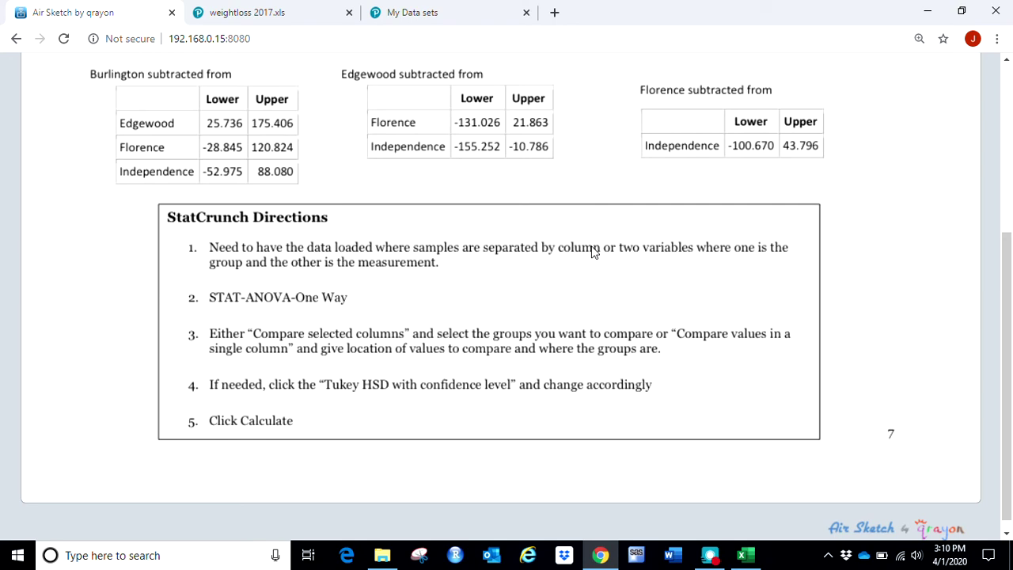
pyautogui.click(744, 555)
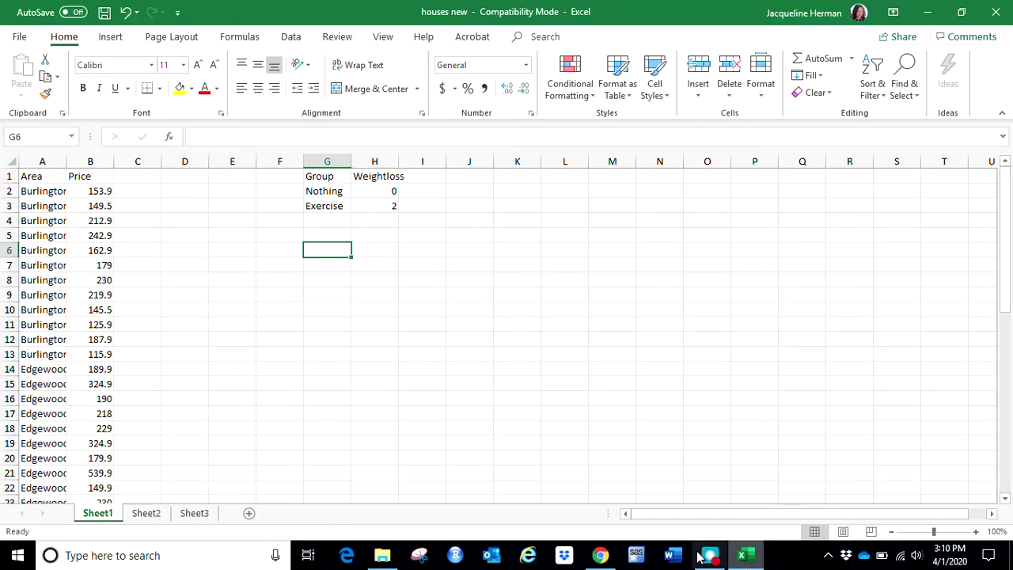
pyautogui.click(600, 556)
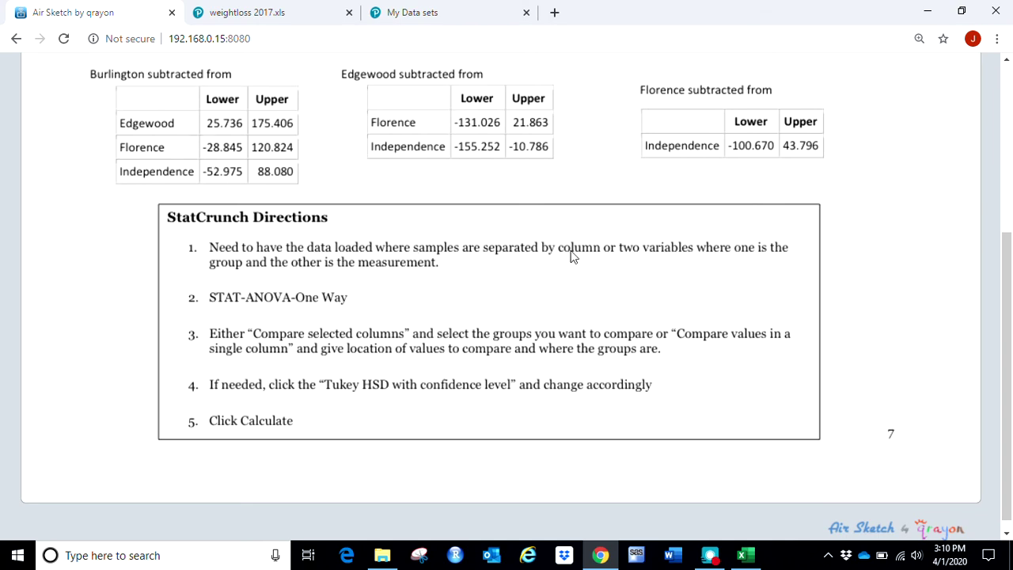
# Step: Run a One Way ANOVA in StatCrunch on the nothing, exercise and diet columns and place the results window beside the data
pyautogui.click(283, 14)
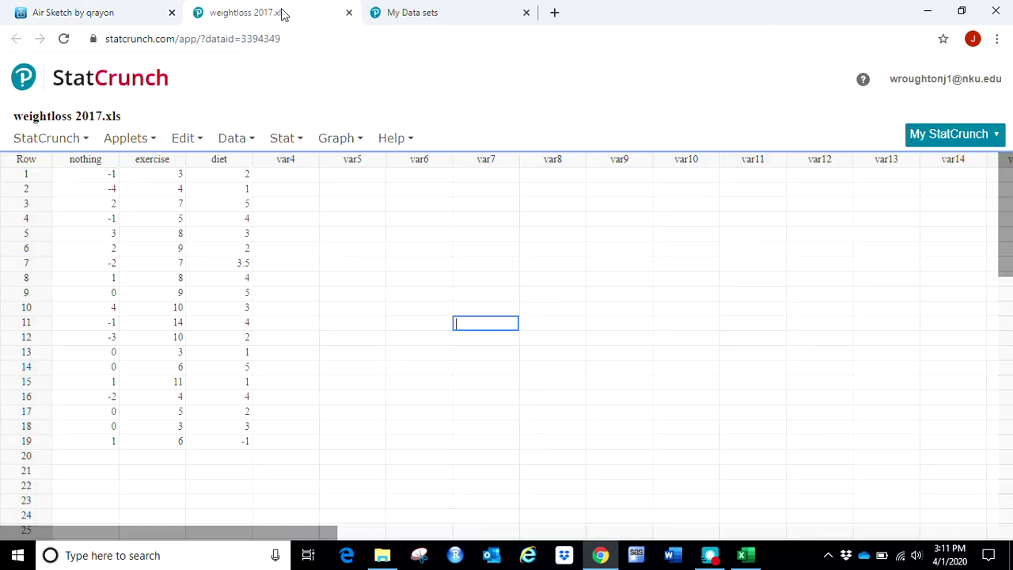
pyautogui.click(237, 146)
pyautogui.click(280, 144)
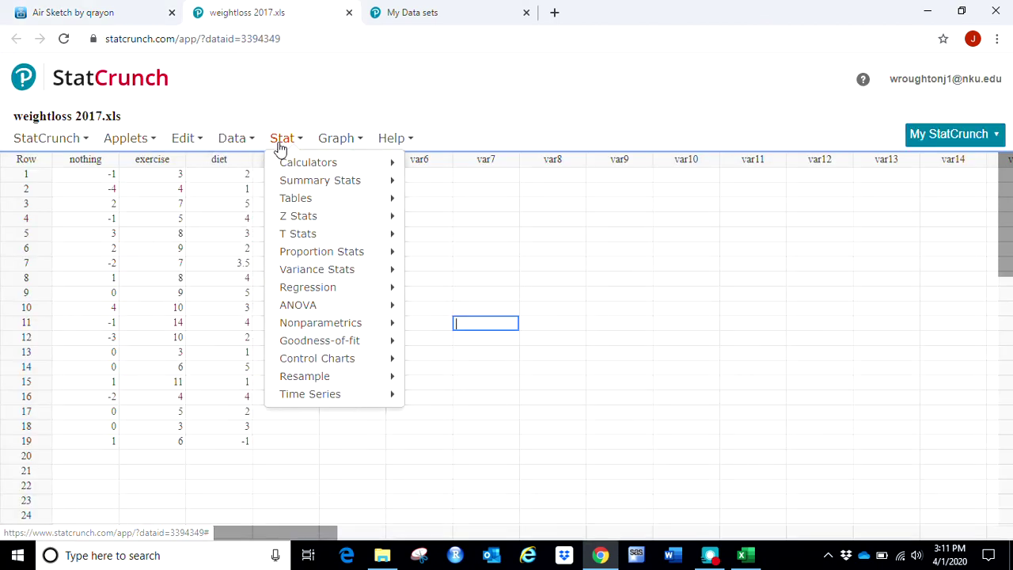
pyautogui.moveTo(323, 307)
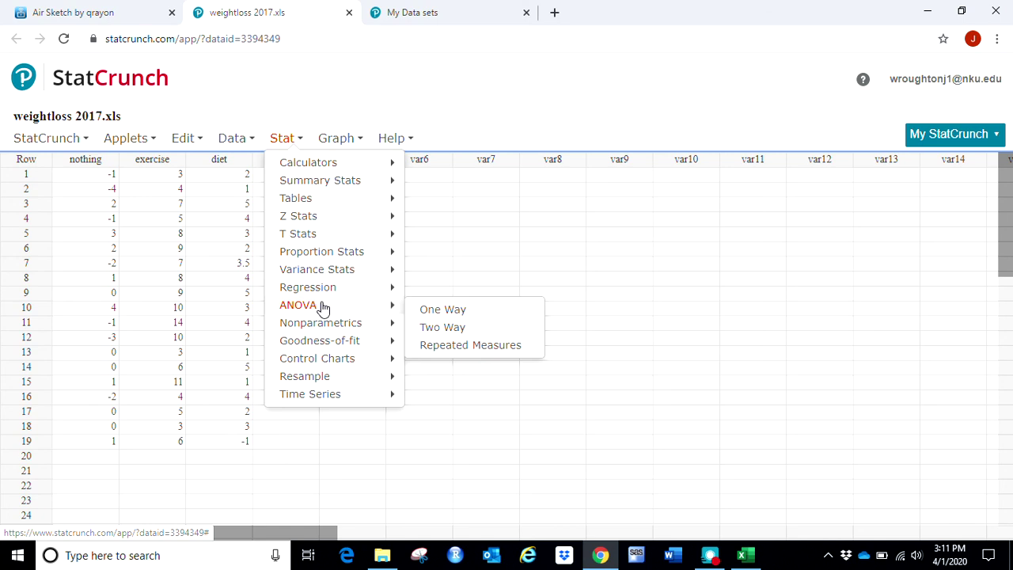
pyautogui.click(431, 311)
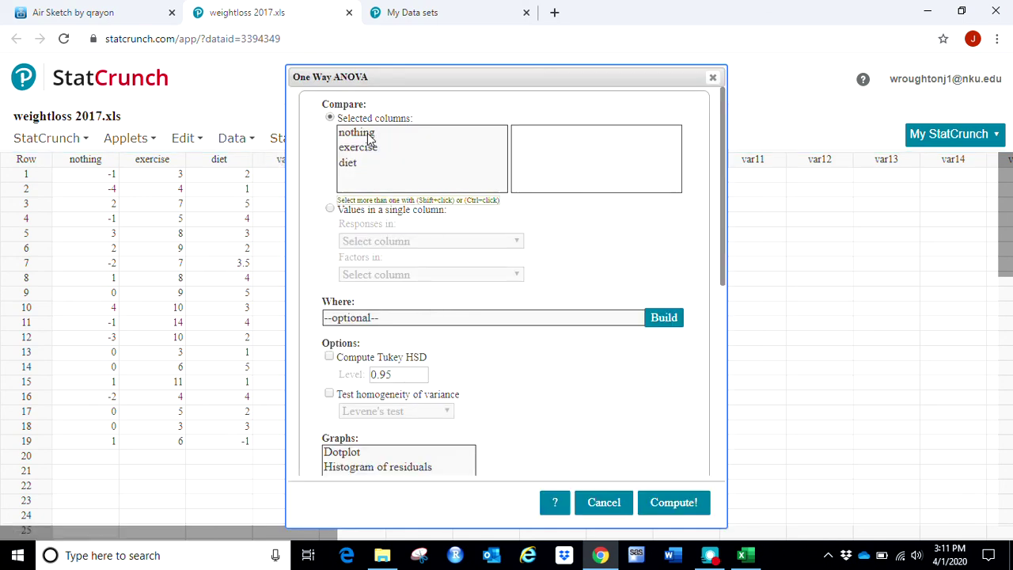
pyautogui.click(369, 136)
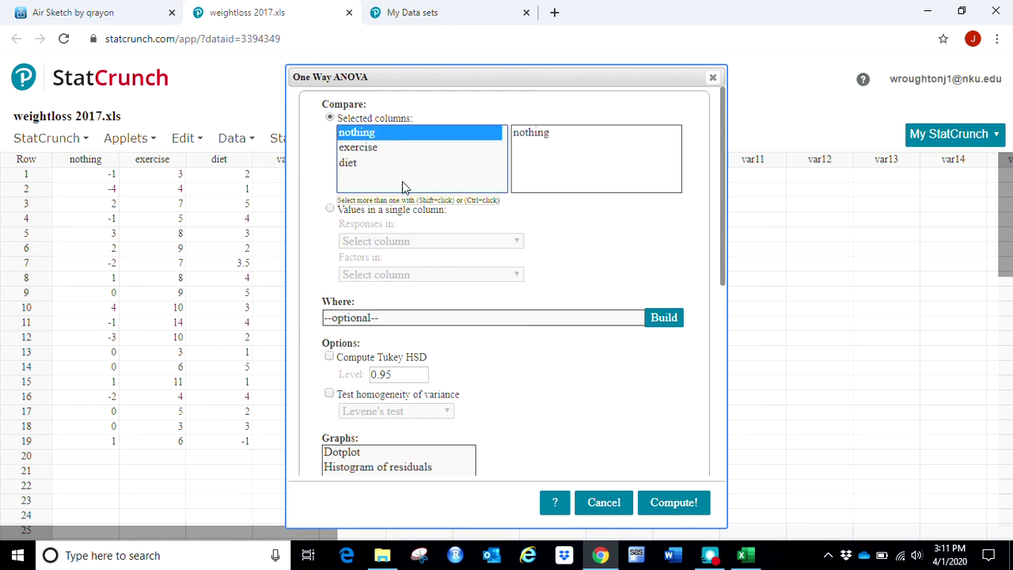
pyautogui.keyDown('ctrl'); pyautogui.click(380, 147); pyautogui.keyUp('ctrl')
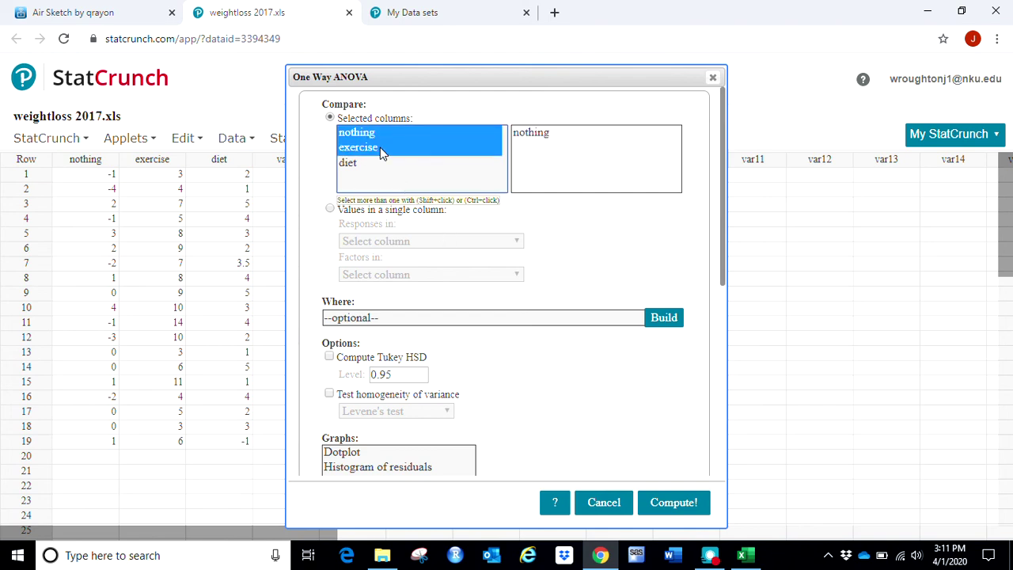
pyautogui.keyDown('ctrl'); pyautogui.click(363, 163); pyautogui.keyUp('ctrl')
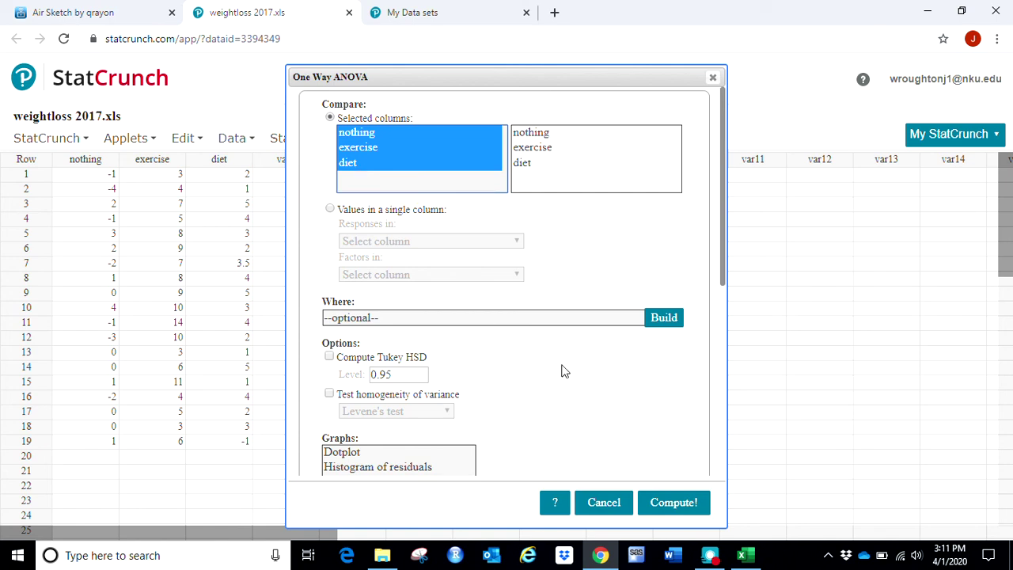
pyautogui.click(673, 505)
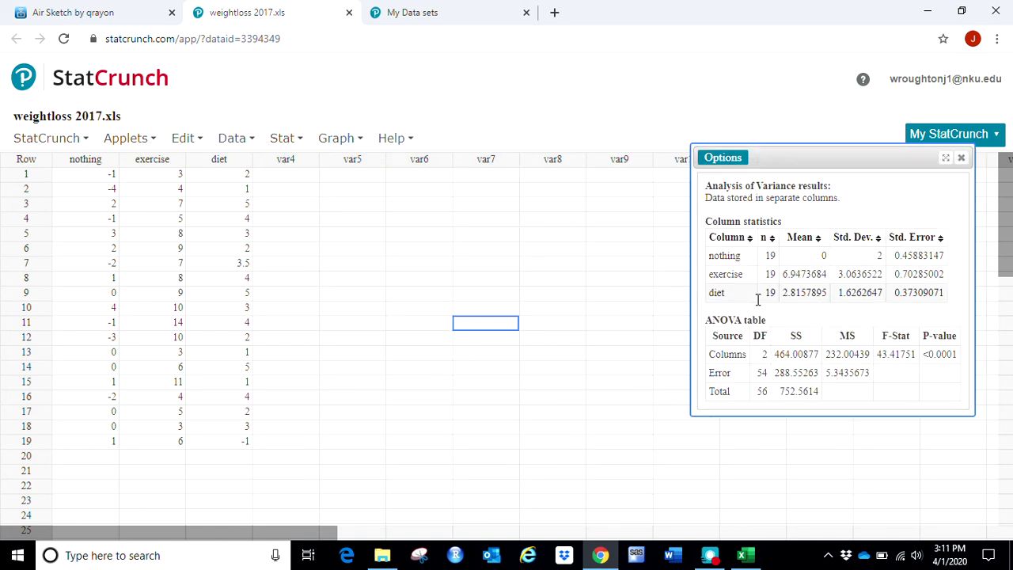
pyautogui.moveTo(750, 158); pyautogui.dragTo(400, 161)
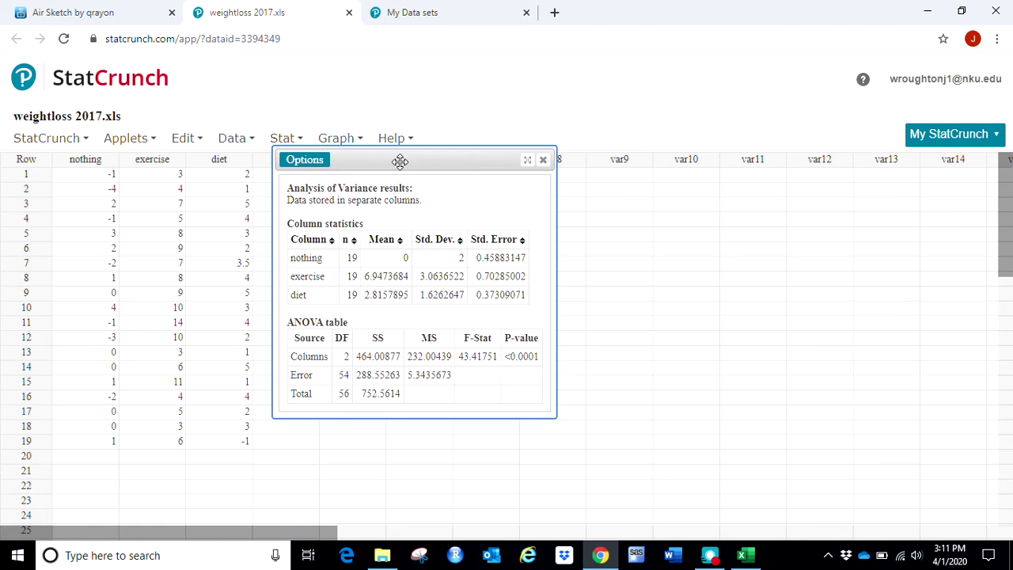
# Step: Compare the StatCrunch ANOVA results with the weight loss ANOVA table in the Air Sketch notes
pyautogui.click(110, 12)
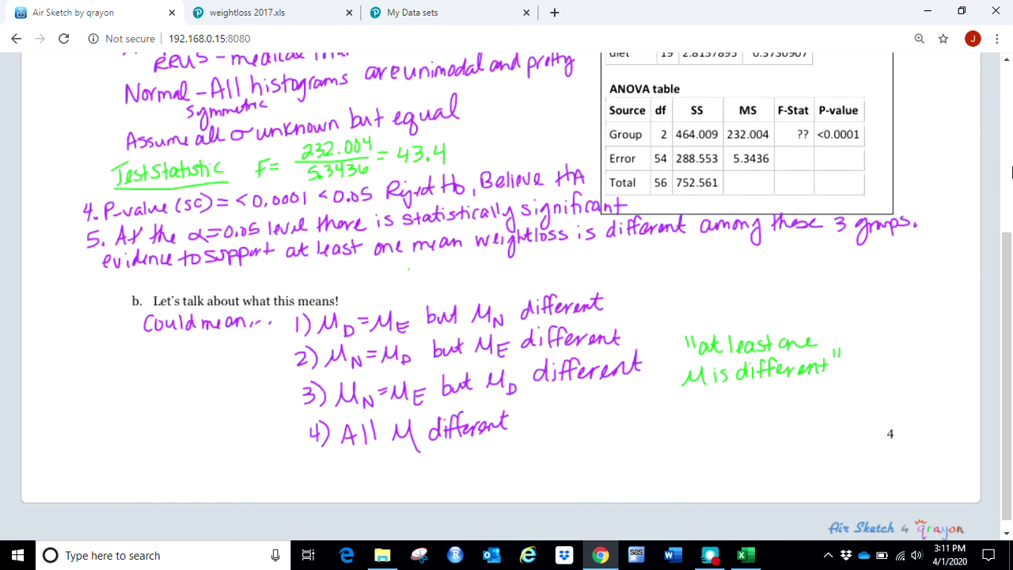
pyautogui.moveTo(1009, 260); pyautogui.dragTo(1010, 178)
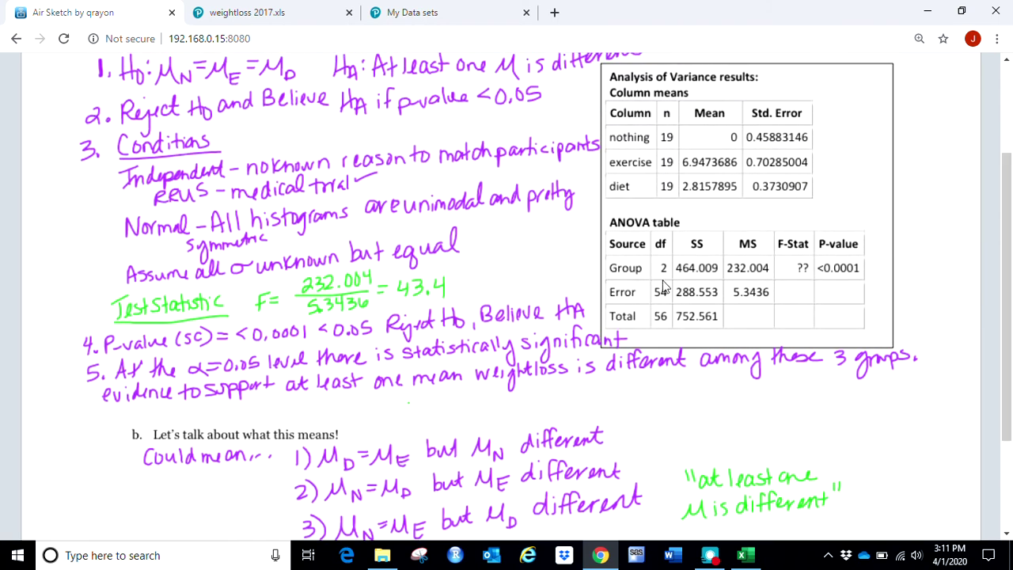
pyautogui.click(608, 555)
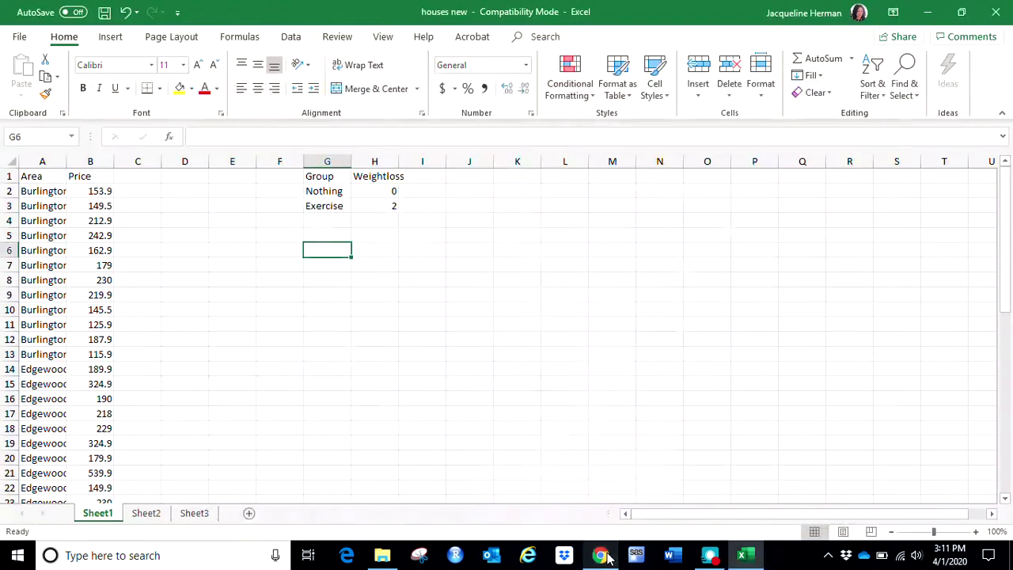
pyautogui.click(607, 556)
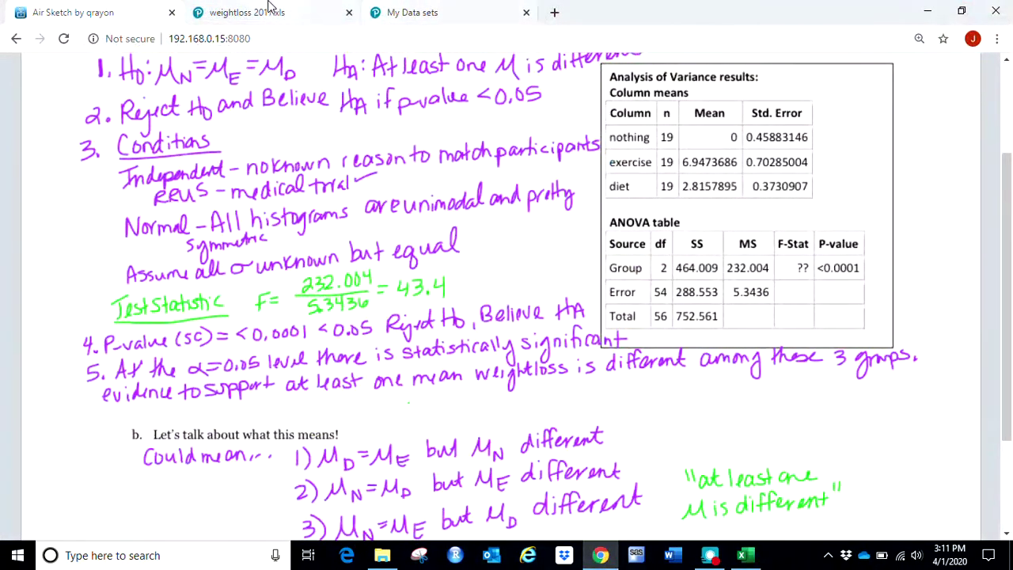
pyautogui.click(263, 11)
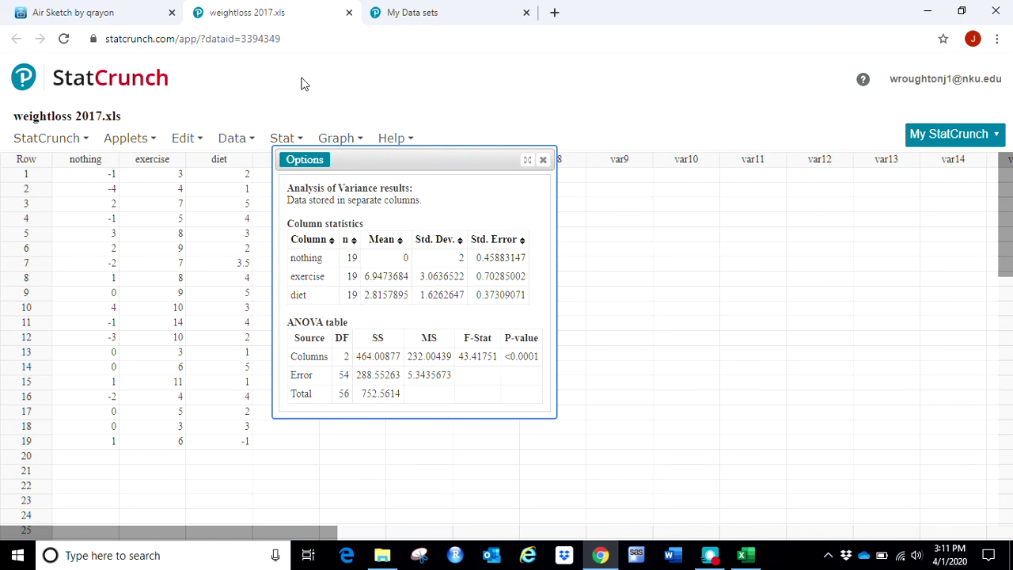
pyautogui.click(73, 12)
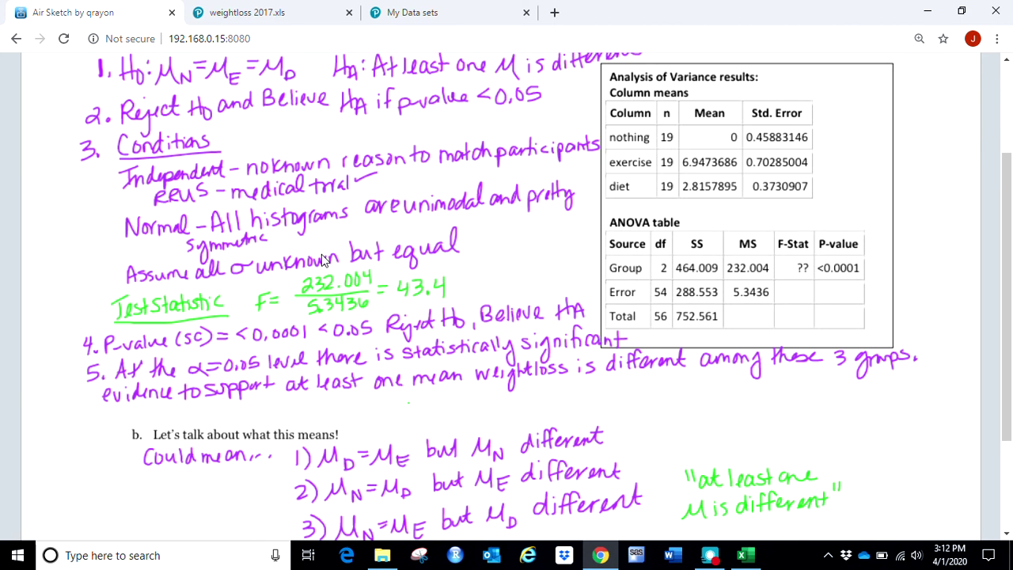
pyautogui.click(744, 555)
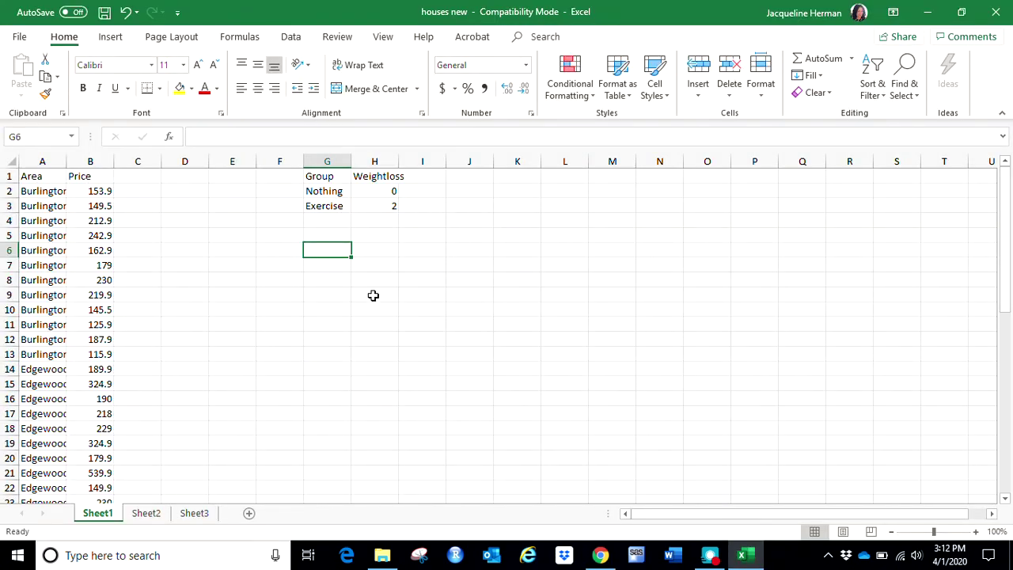
pyautogui.click(601, 557)
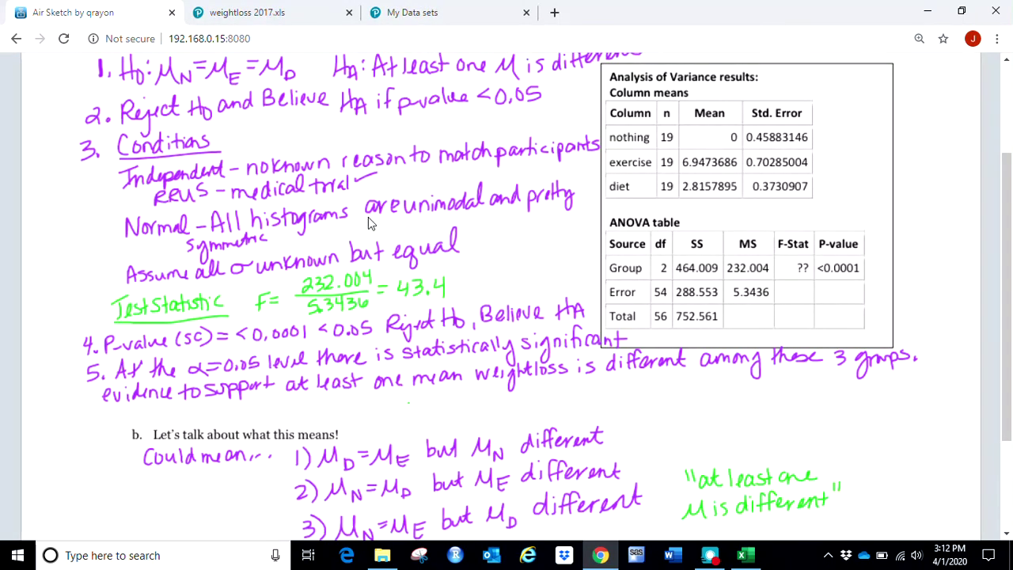
pyautogui.click(711, 556)
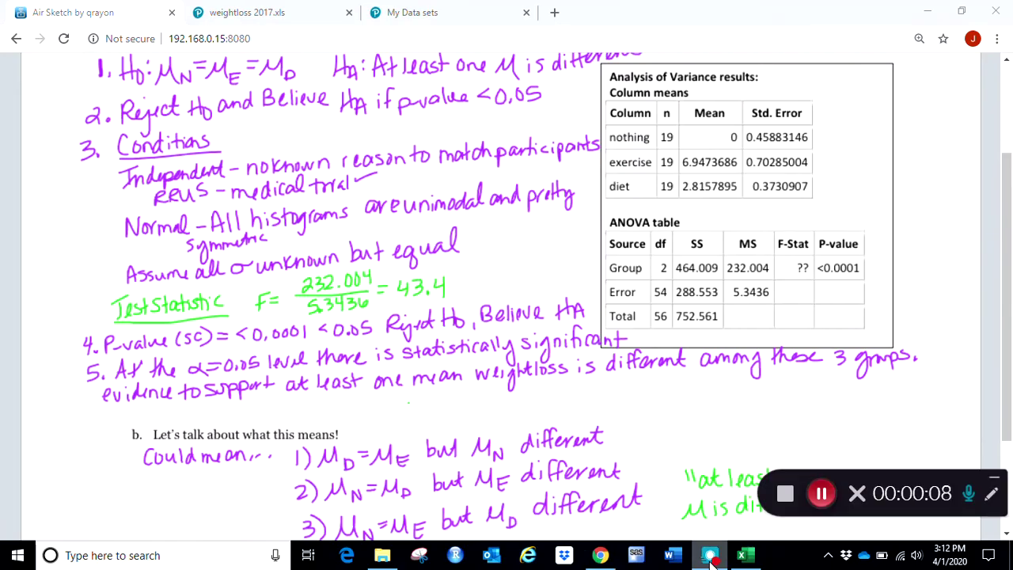